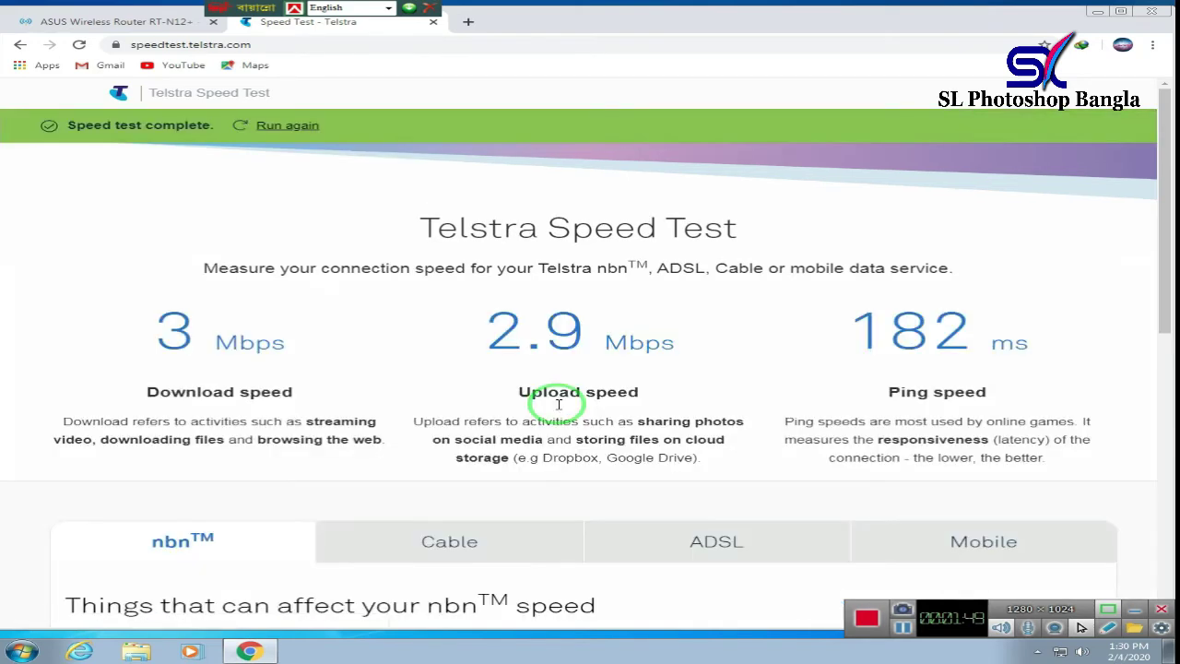
# Step: Reapply the wireless settings unchanged (Auto mode, 40 MHz, Below extension channel), then go to Guest Network
pyautogui.click(148, 22)
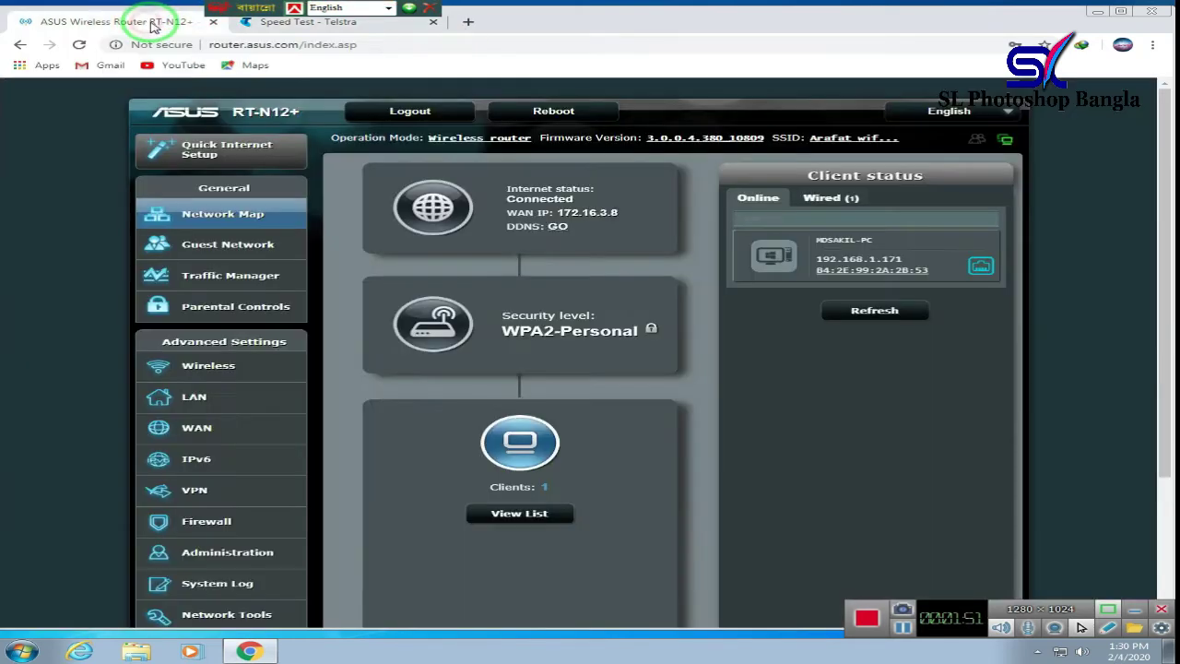
pyautogui.click(189, 367)
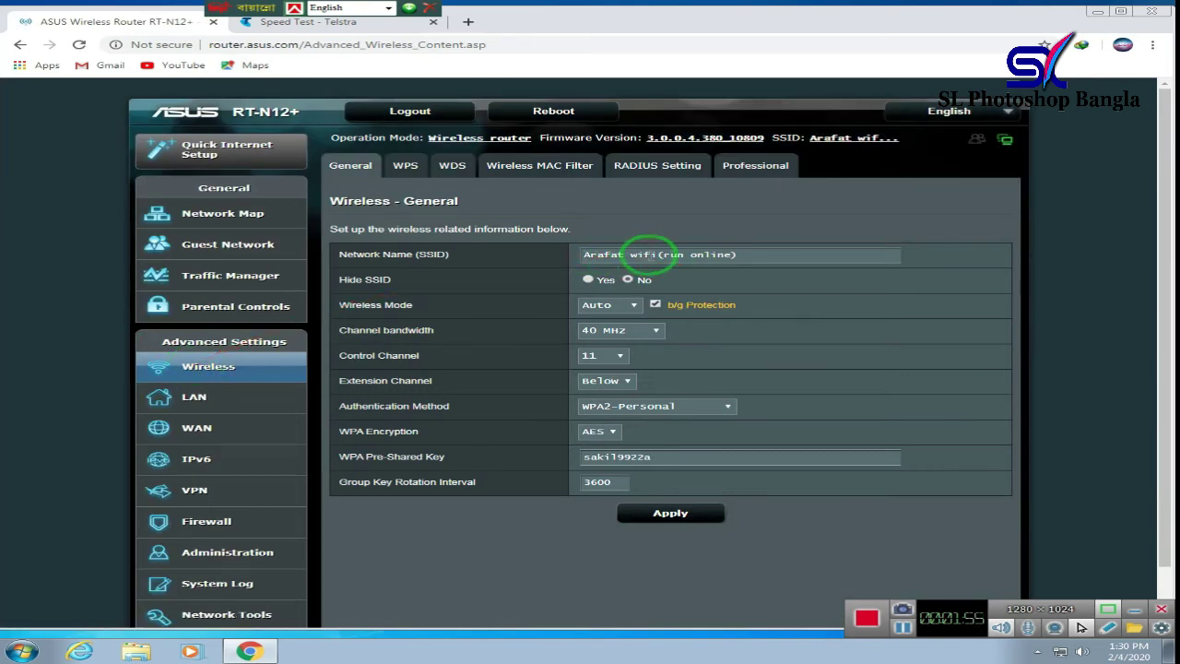
pyautogui.click(636, 307)
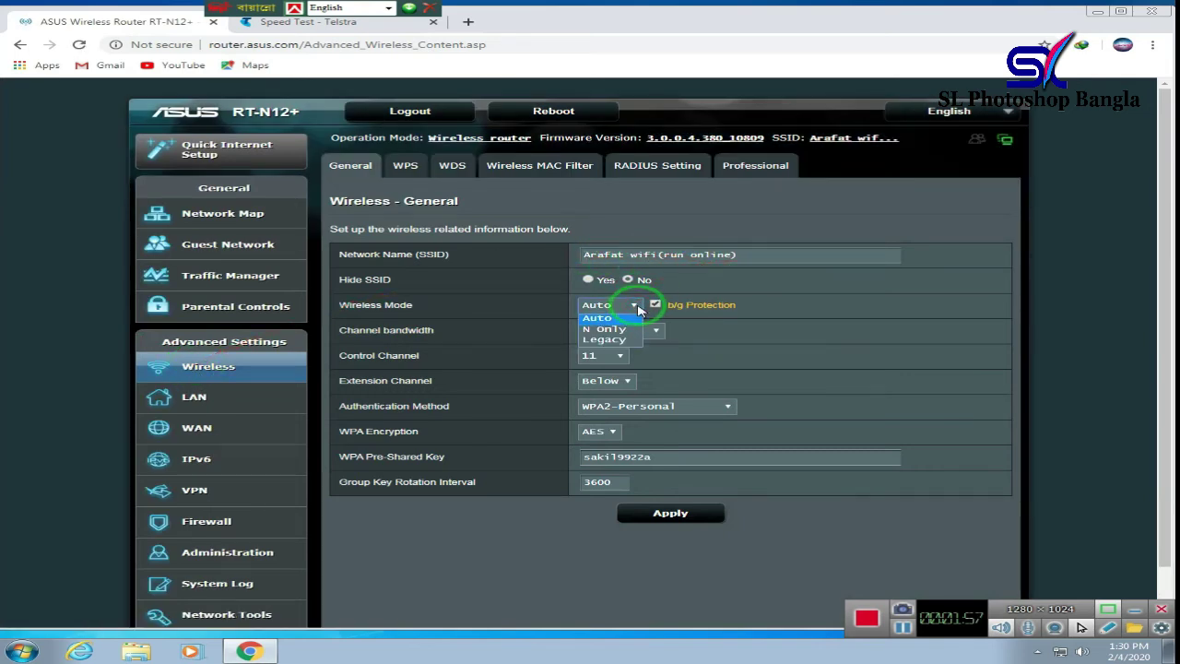
pyautogui.click(604, 318)
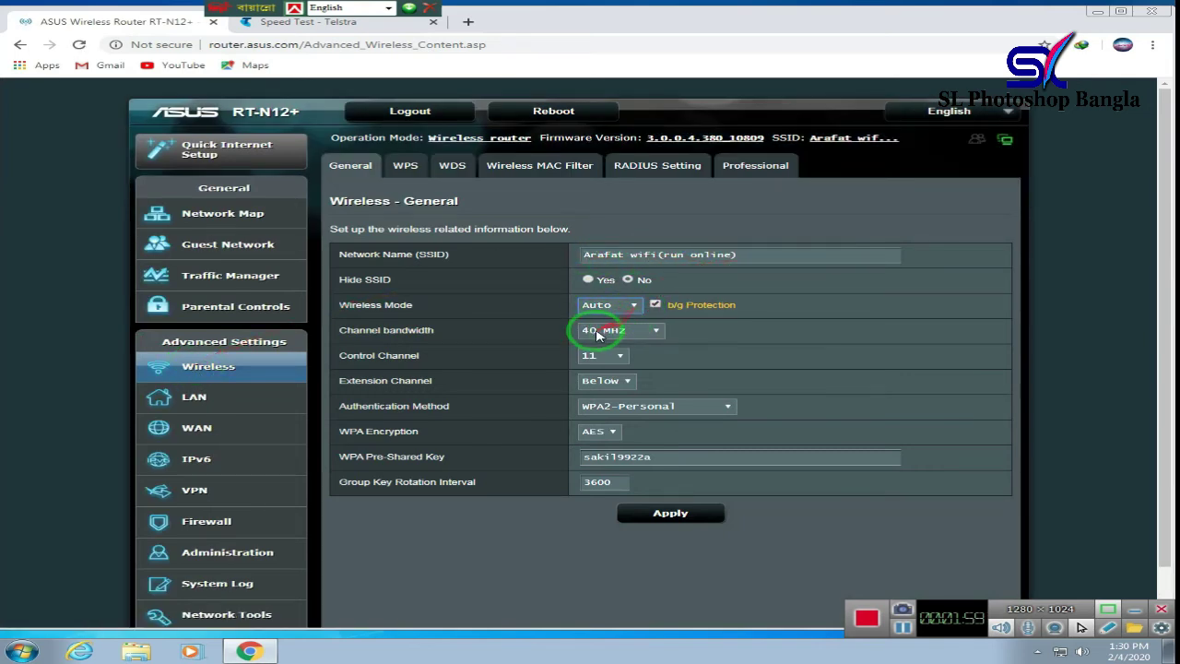
pyautogui.click(653, 330)
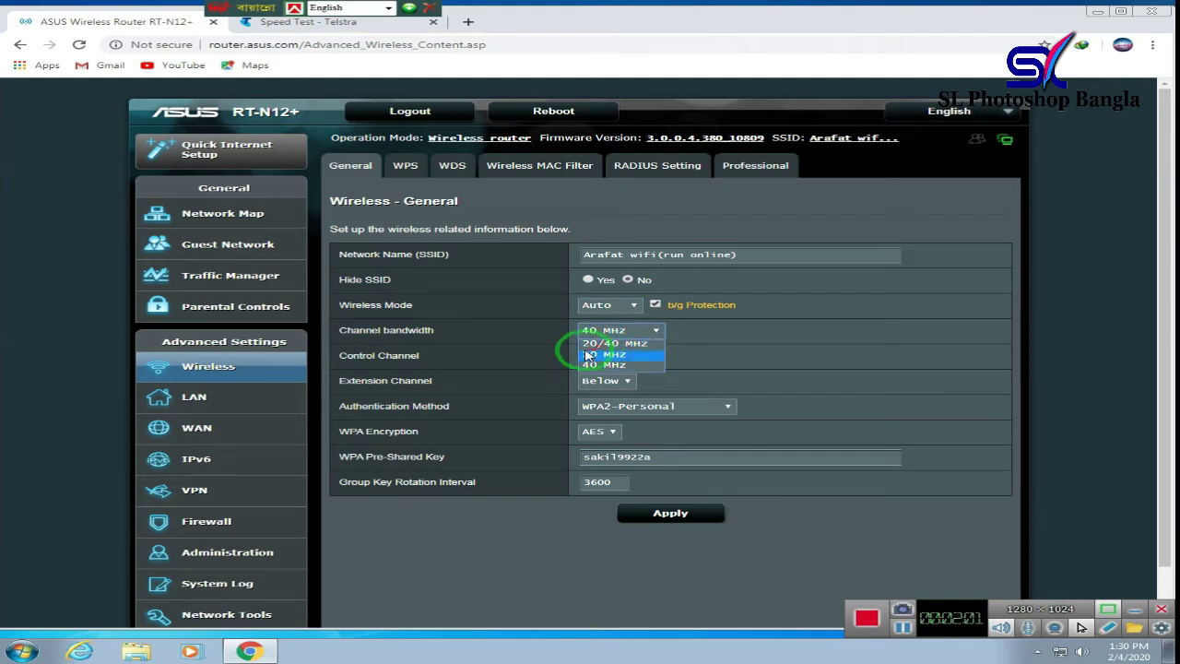
pyautogui.click(726, 353)
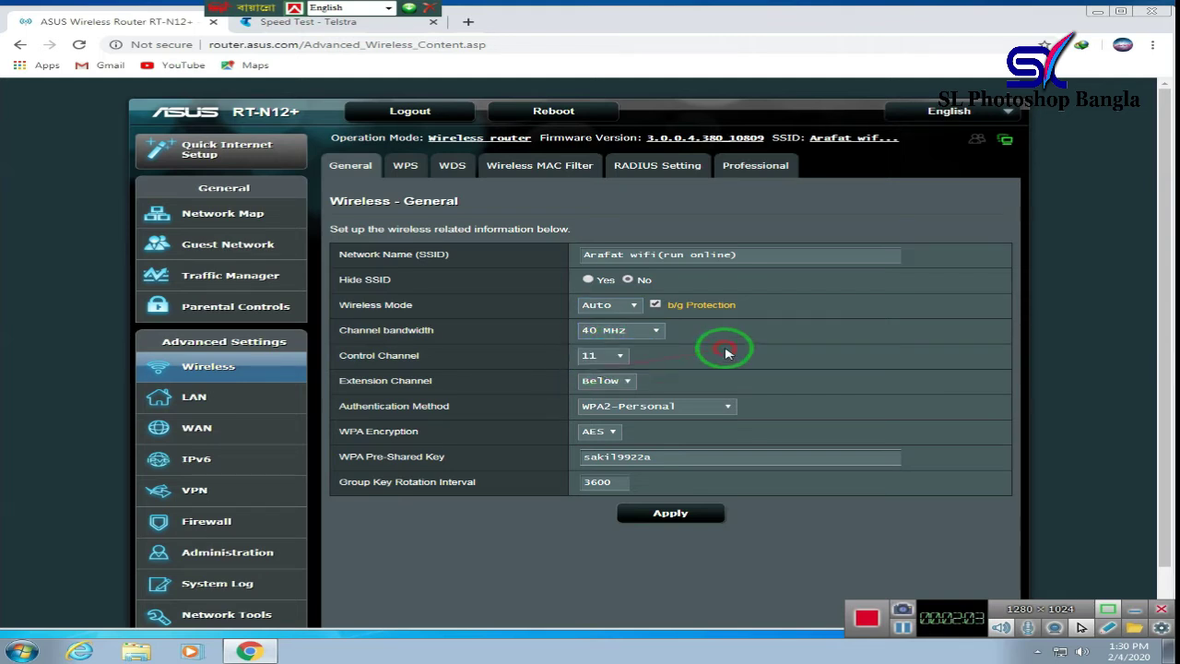
pyautogui.click(756, 362)
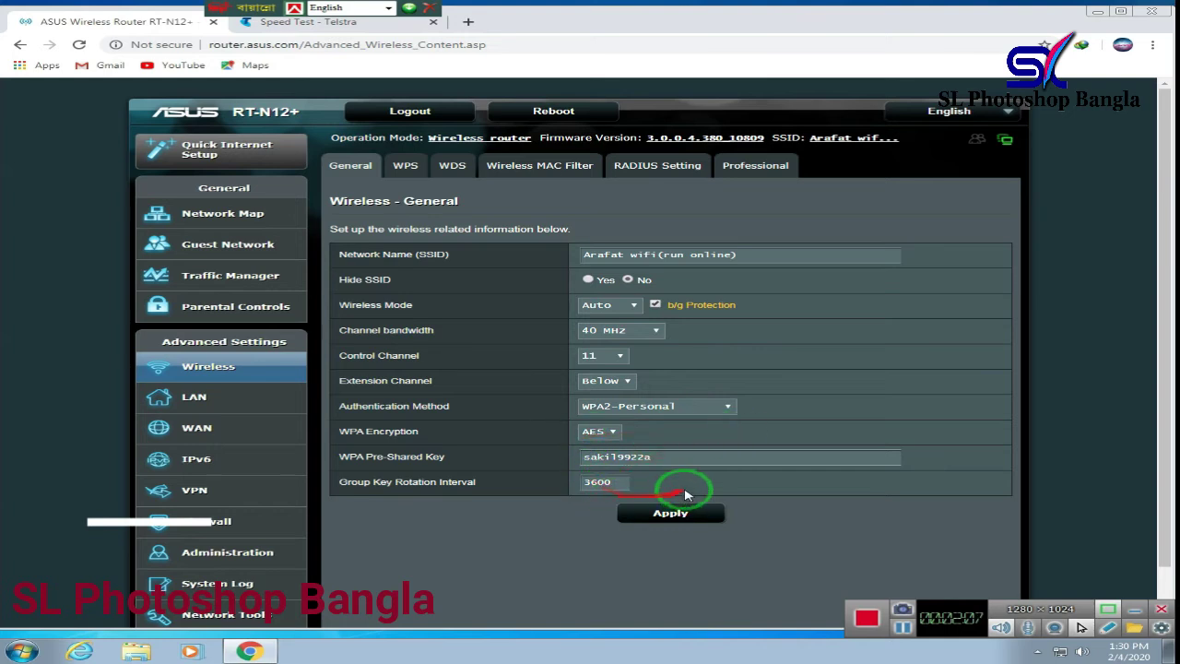
pyautogui.scroll(-1, 828, 419)
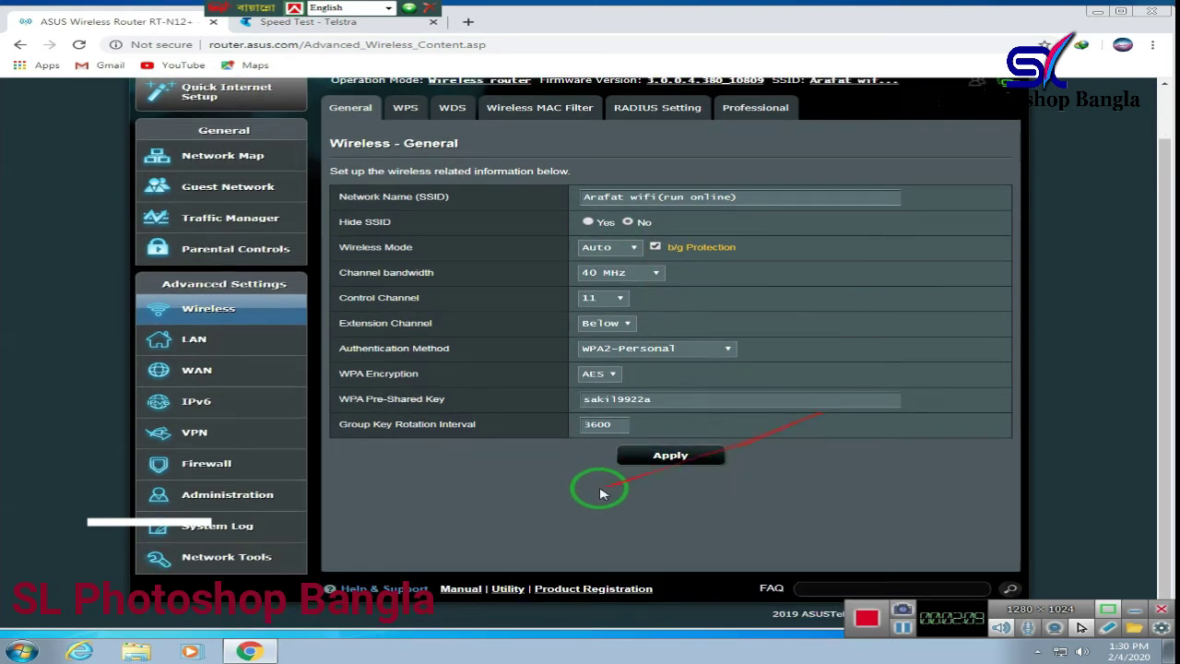
pyautogui.click(676, 457)
pyautogui.click(222, 396)
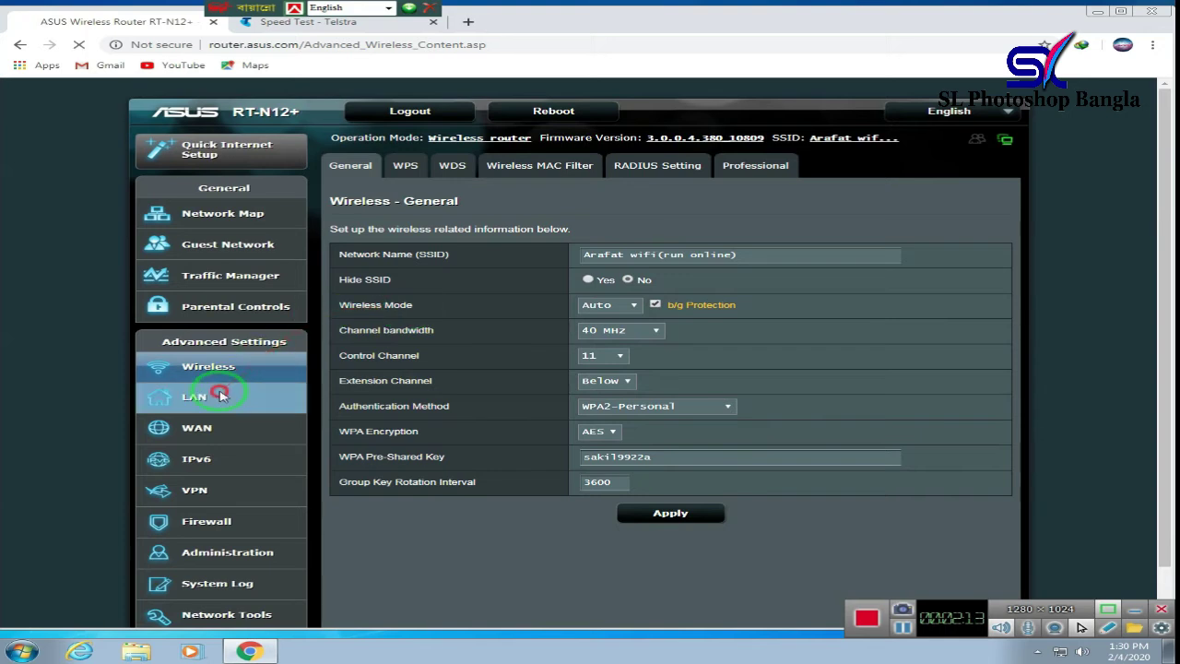
pyautogui.click(206, 249)
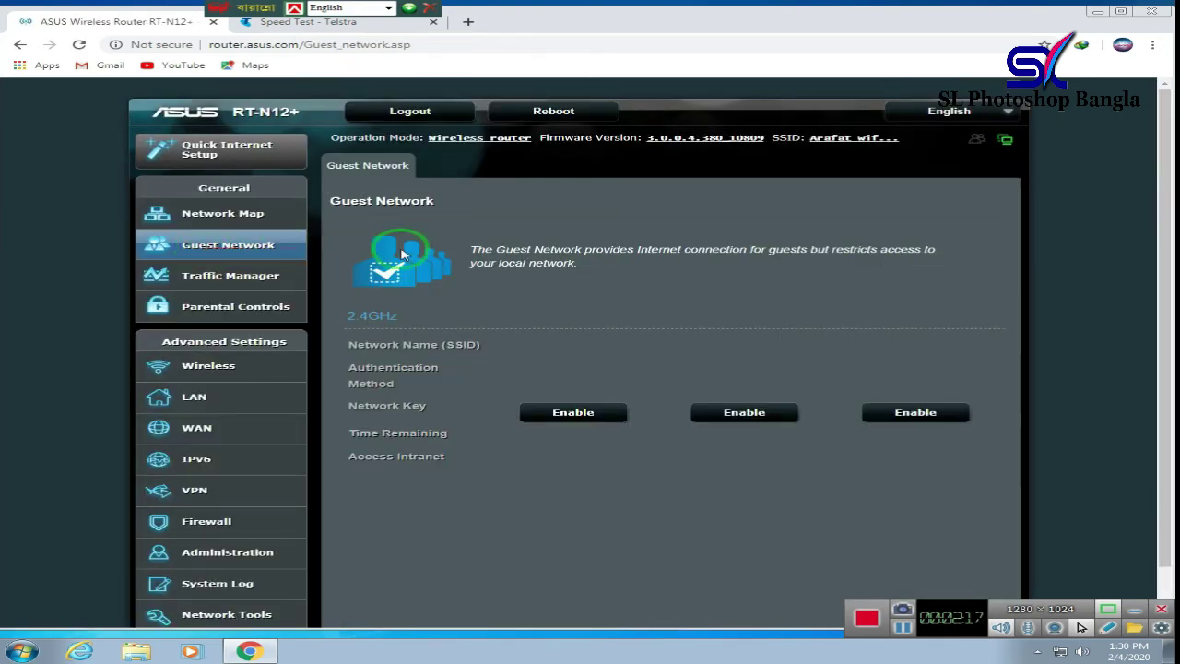
# Step: In the Traffic Manager QoS settings, change the QoS type to Bandwidth Limiter
pyautogui.click(224, 276)
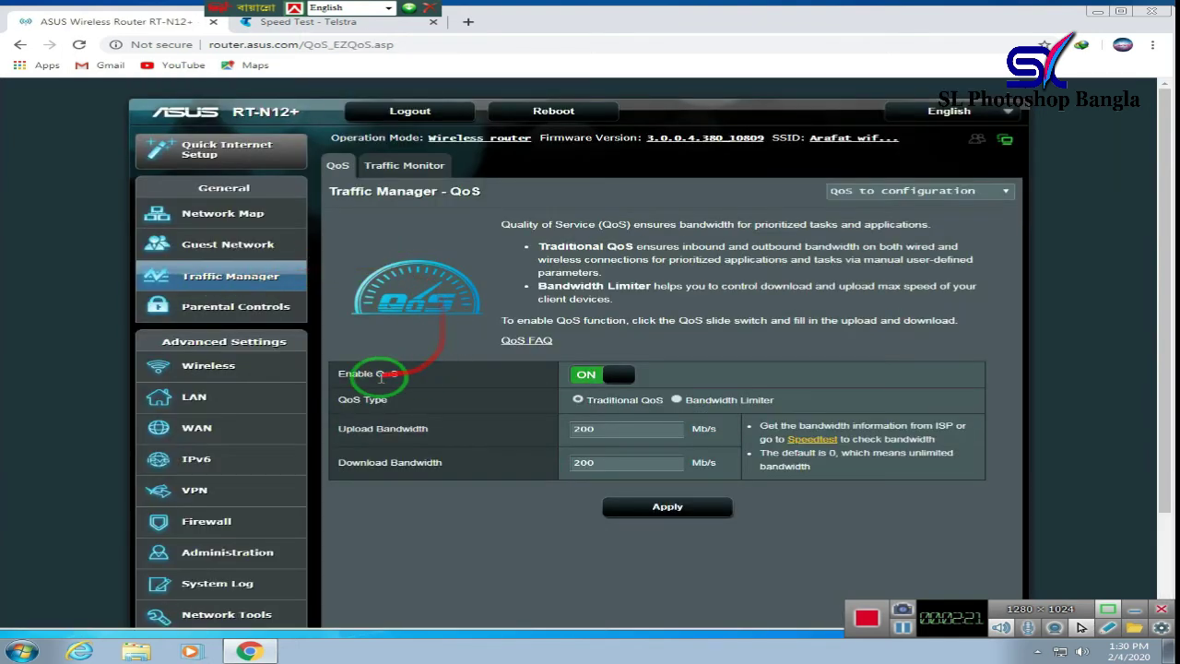
pyautogui.moveTo(412, 254); pyautogui.dragTo(556, 261)
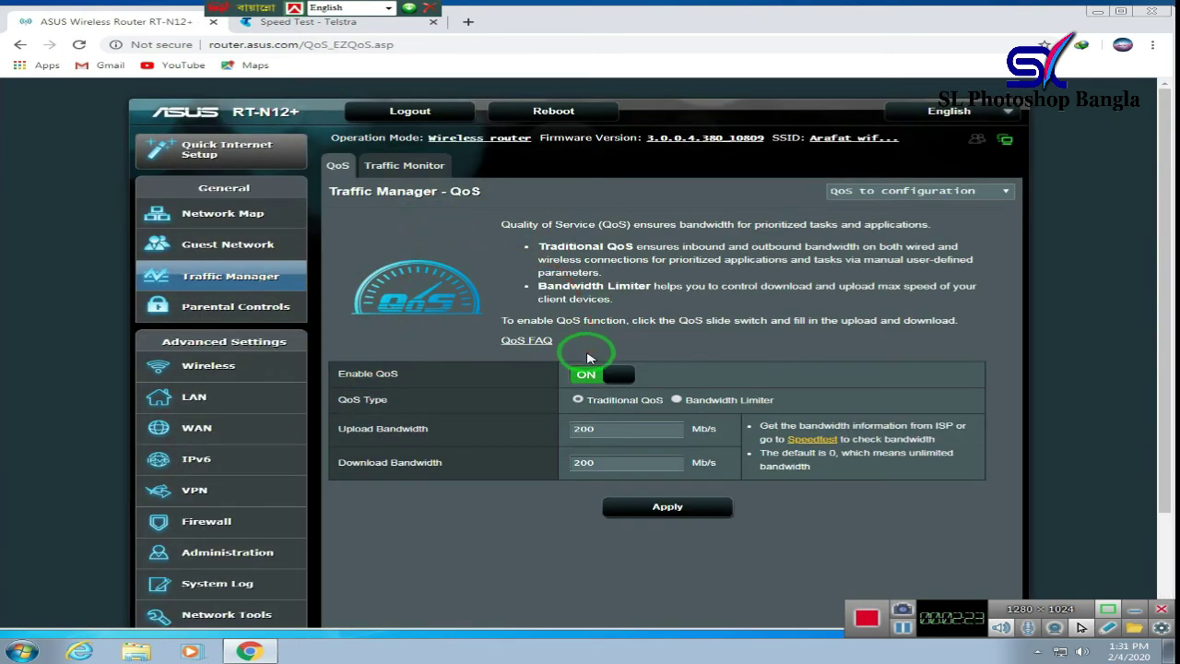
pyautogui.moveTo(594, 389); pyautogui.dragTo(631, 423)
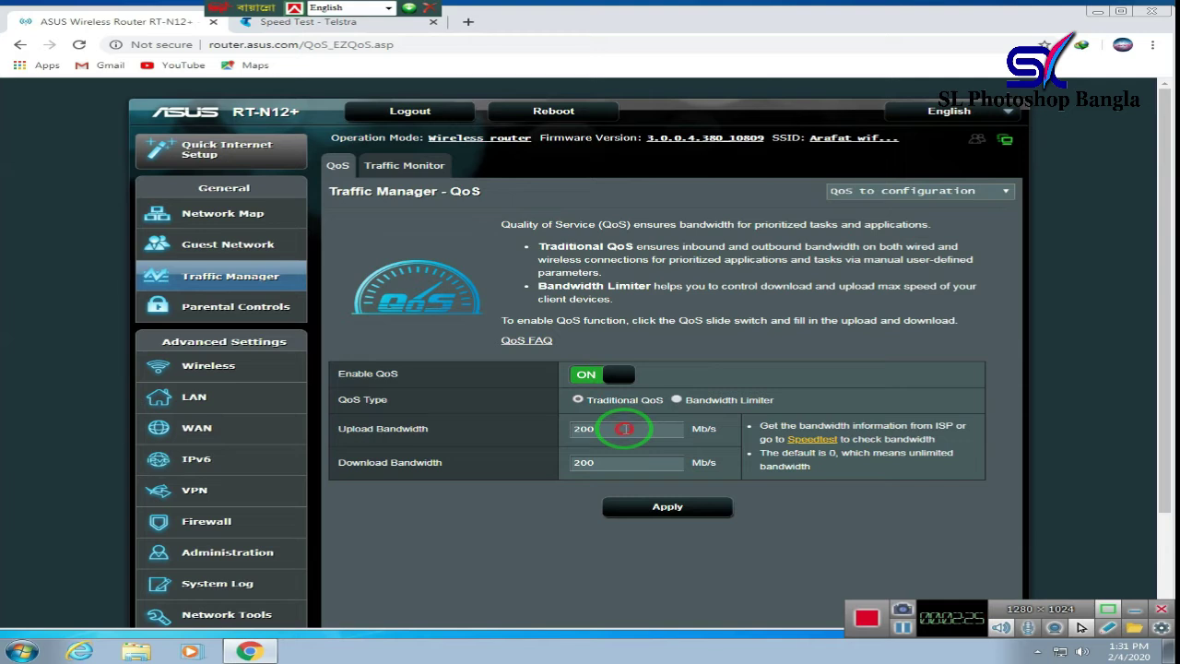
pyautogui.doubleClick(584, 428)
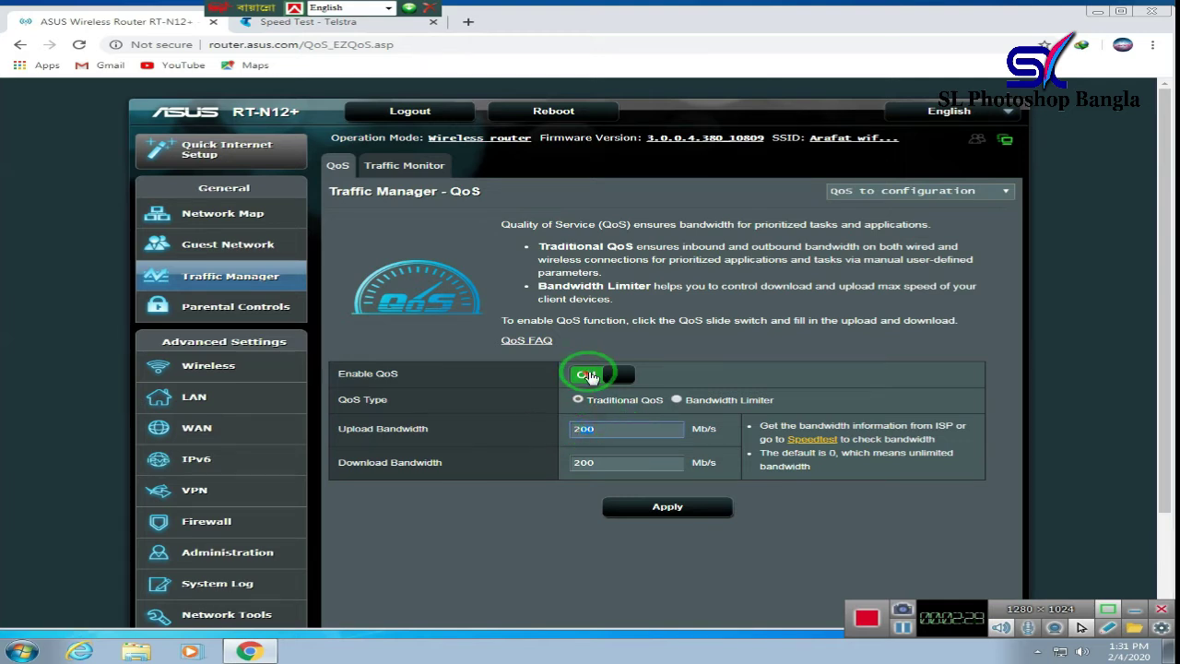
pyautogui.click(677, 400)
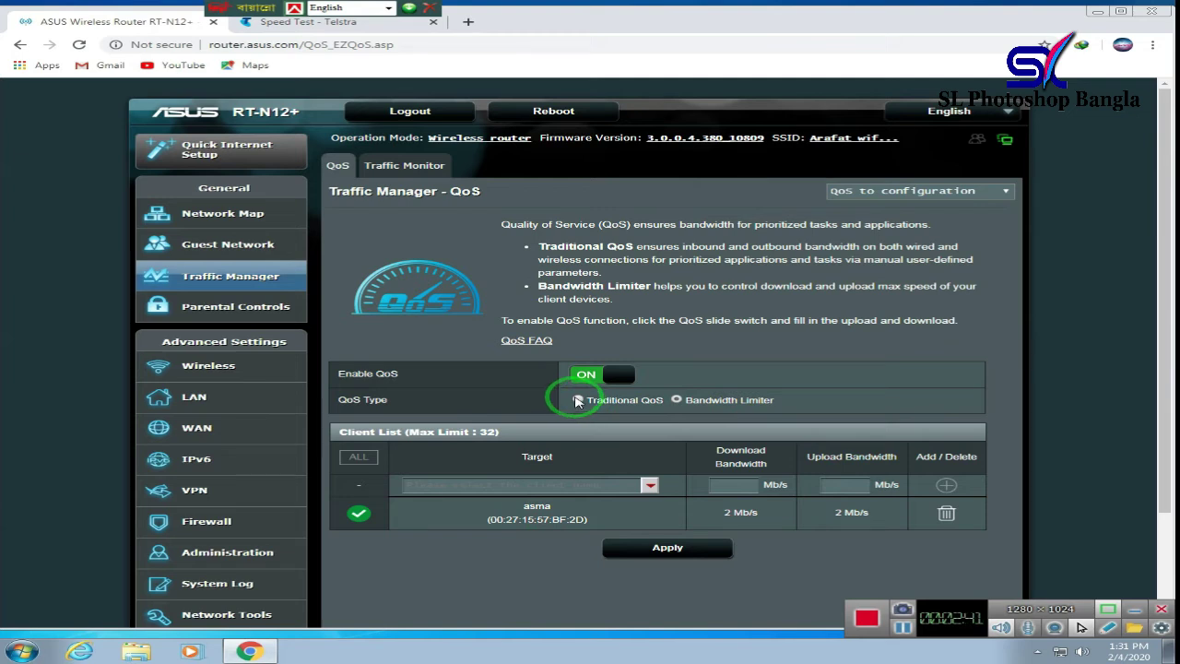
# Step: Switch back to Traditional QoS, set upload and download bandwidth to 250 Mb/s, and apply
pyautogui.click(576, 400)
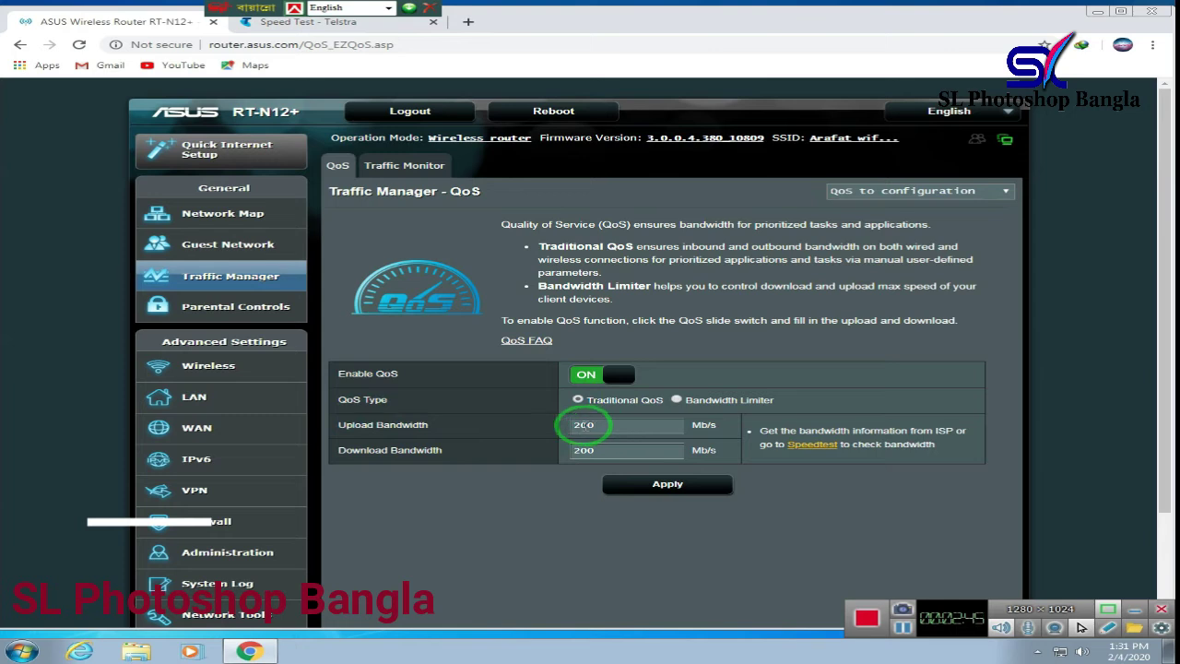
pyautogui.moveTo(600, 425); pyautogui.dragTo(573, 425)
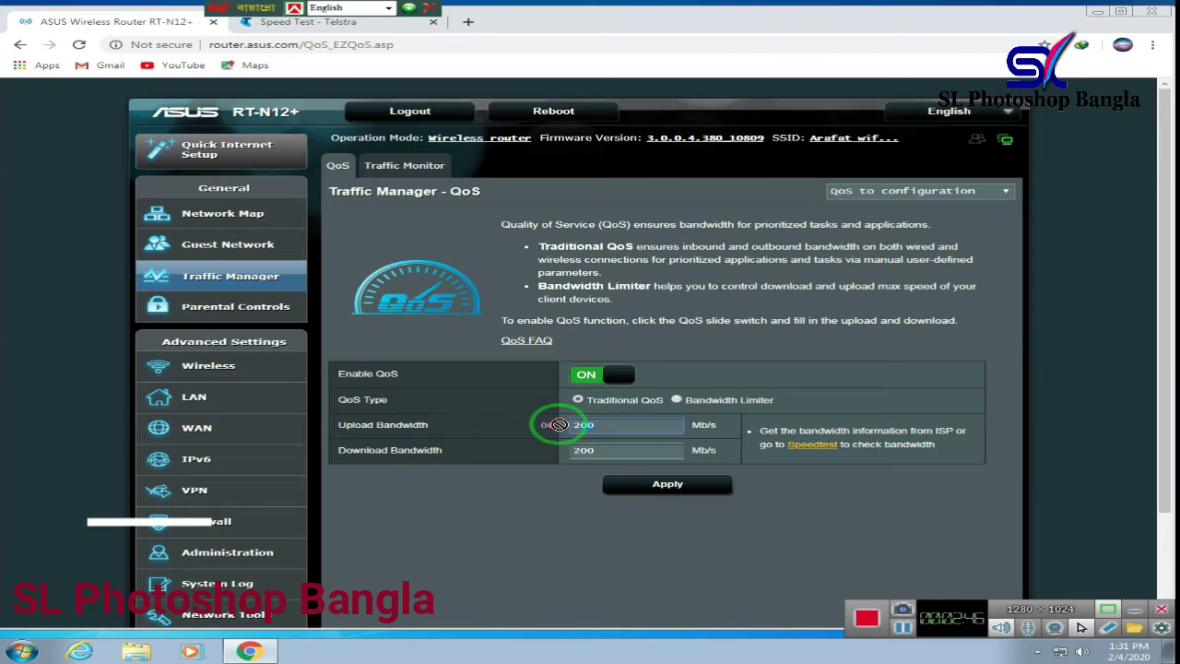
pyautogui.click(609, 450)
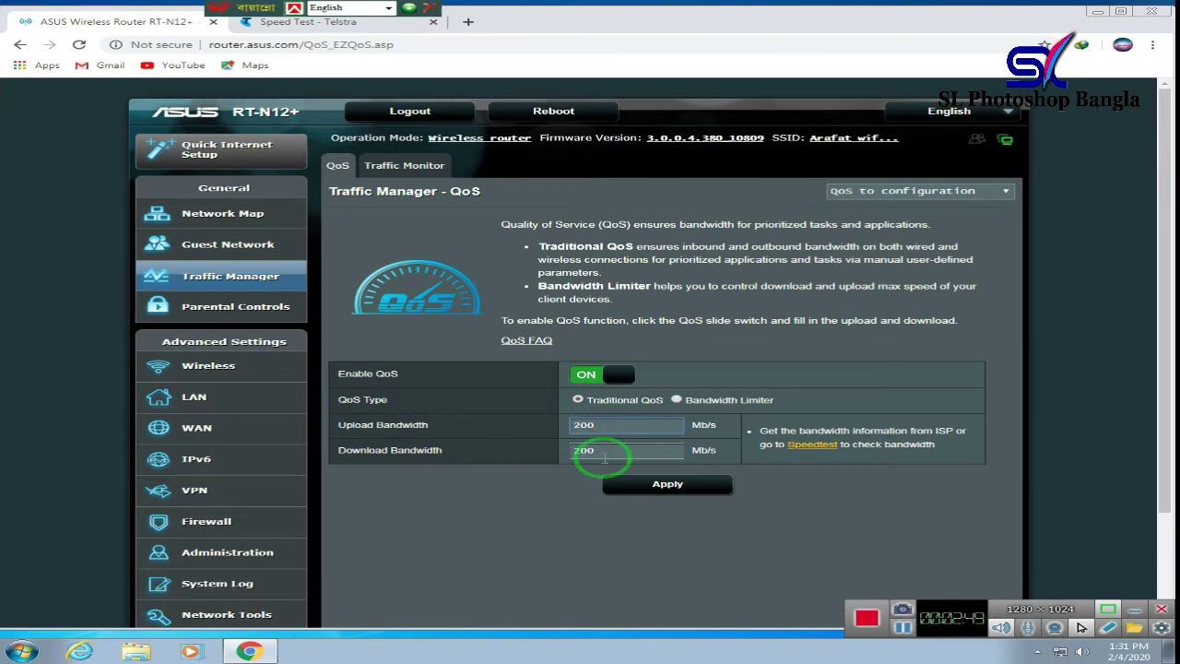
pyautogui.click(605, 458)
pyautogui.press('Escape')
pyautogui.write('120')
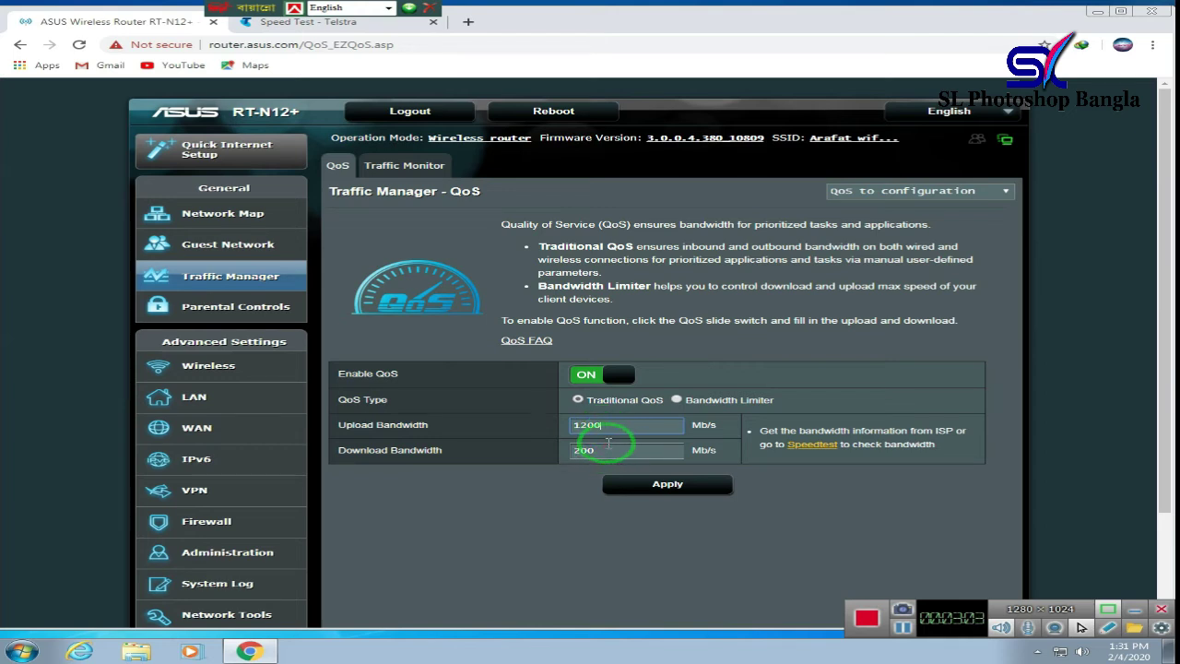
pyautogui.press('BackSpace')
pyautogui.press('BackSpace')
pyautogui.press('BackSpace')
pyautogui.write('250')
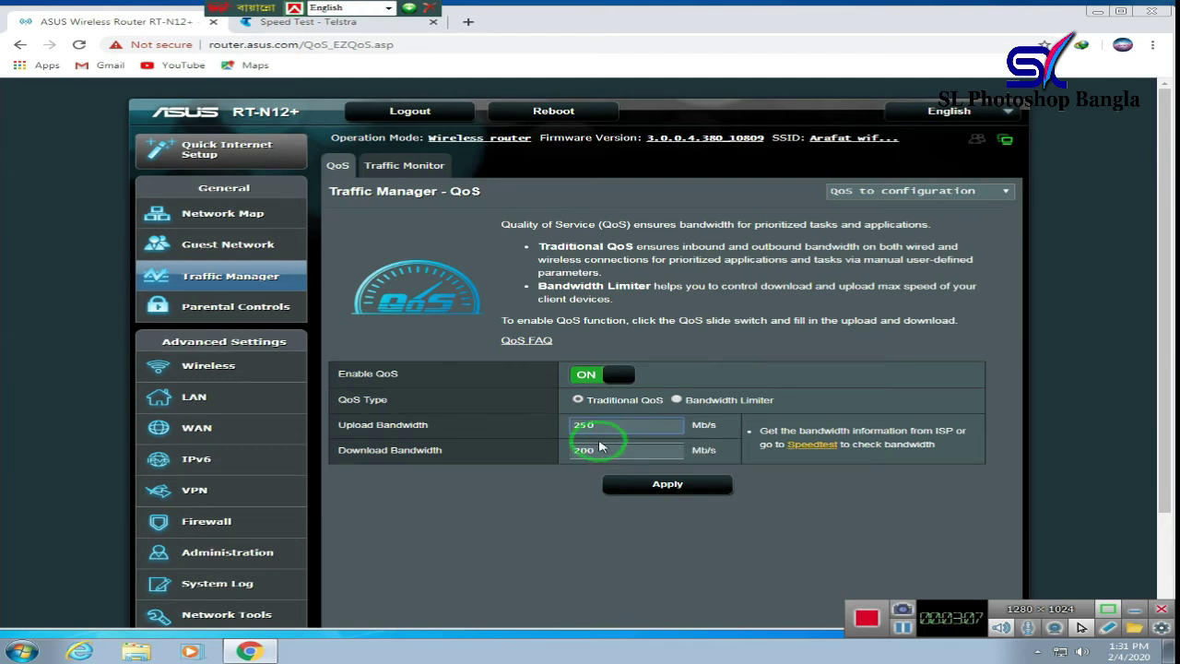
pyautogui.moveTo(594, 450); pyautogui.dragTo(564, 461)
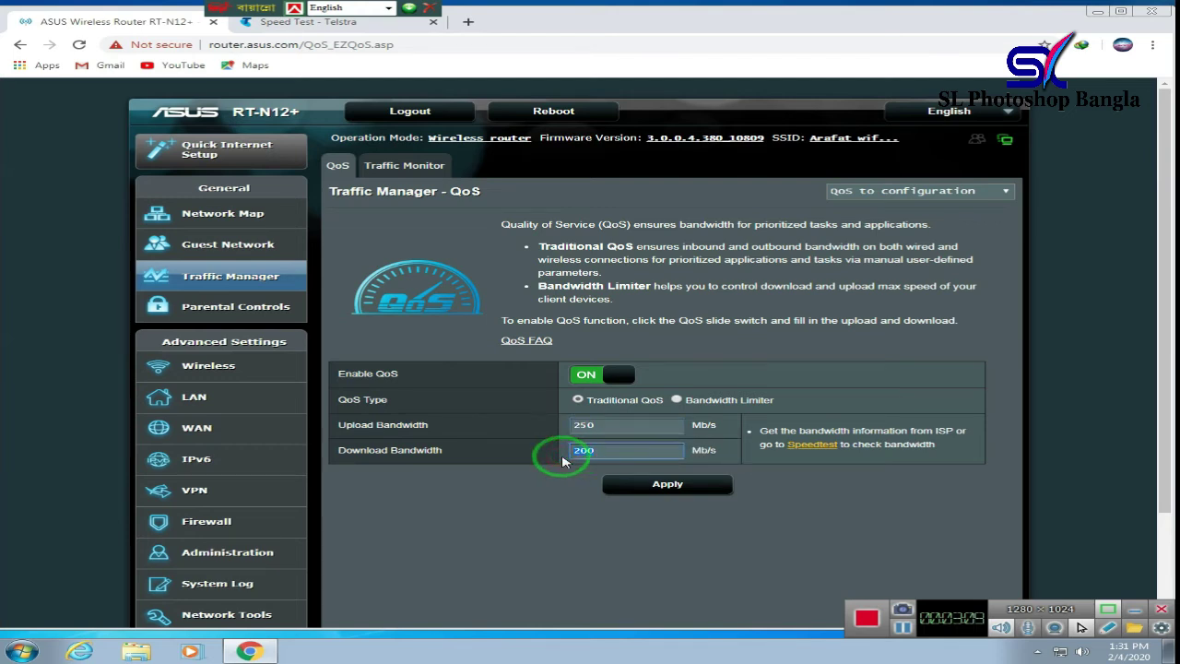
pyautogui.write('250')
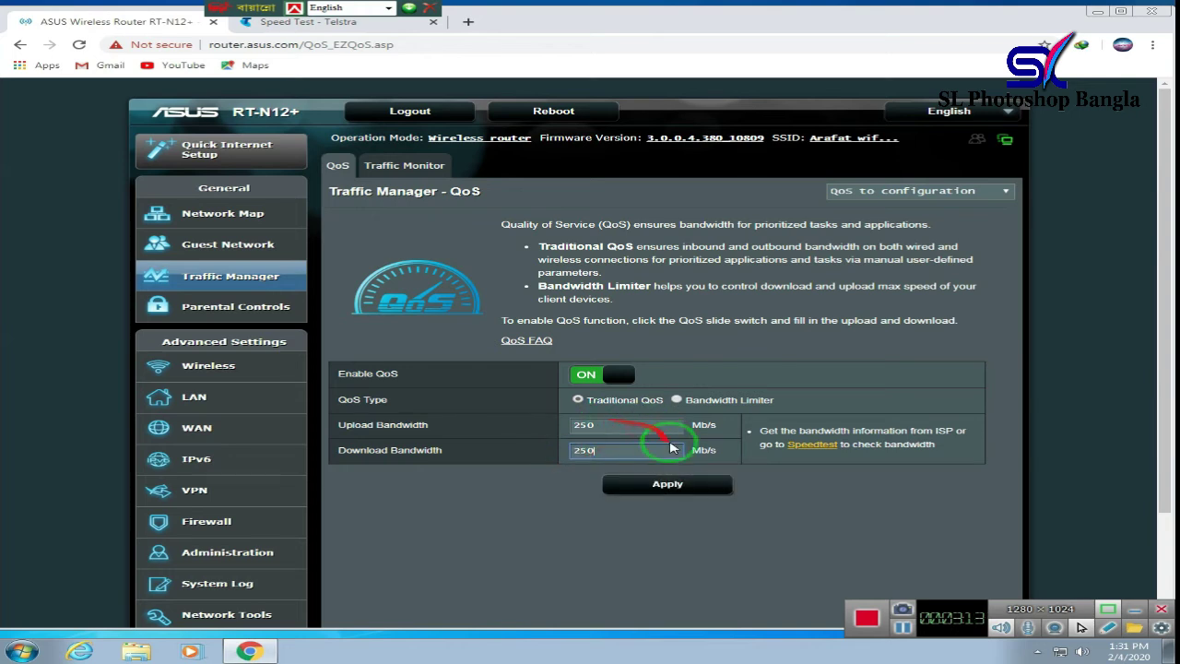
pyautogui.click(655, 489)
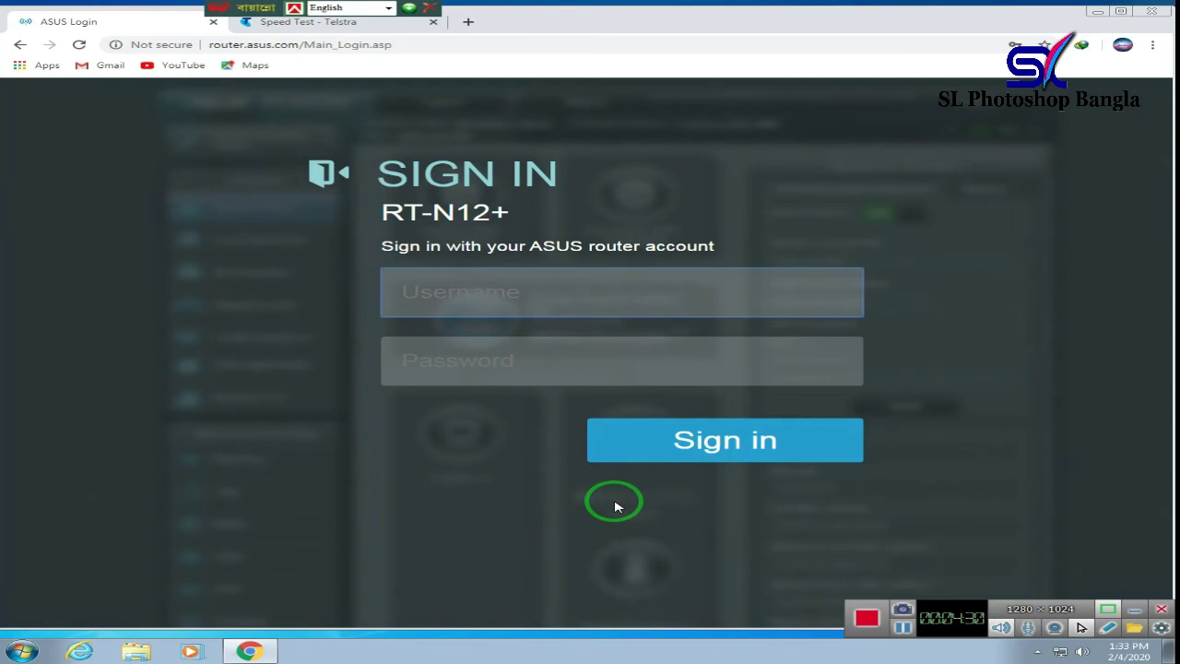
# Step: Sign back into the router using the saved autofill login credentials
pyautogui.click(451, 287)
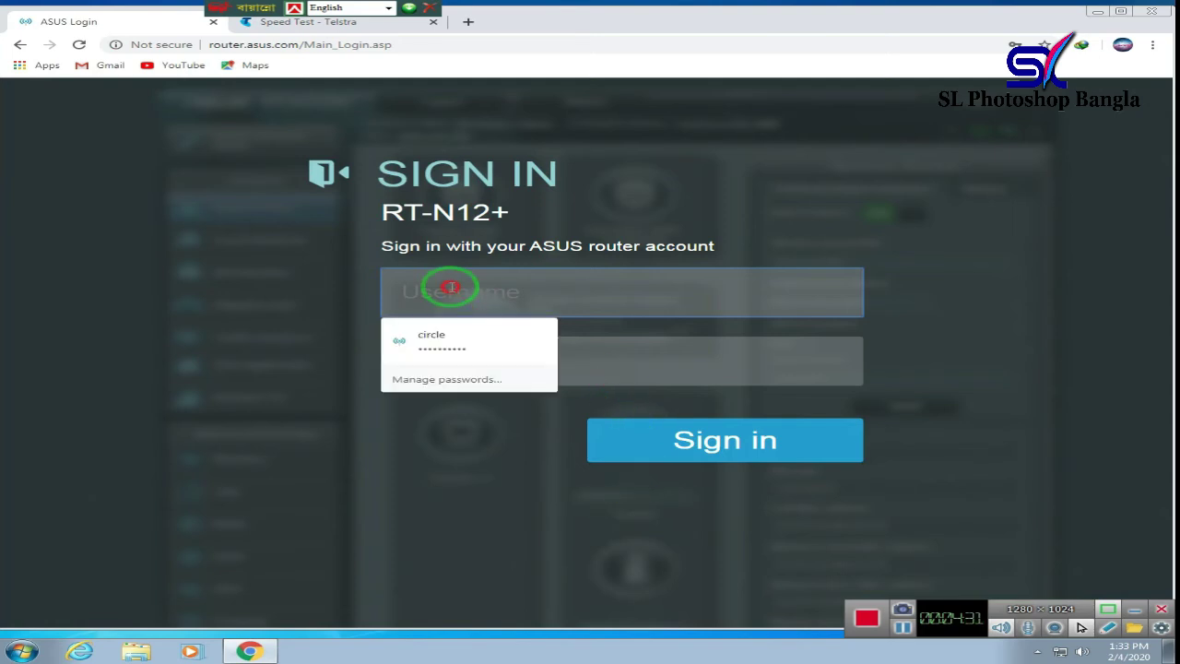
pyautogui.click(440, 336)
pyautogui.click(677, 429)
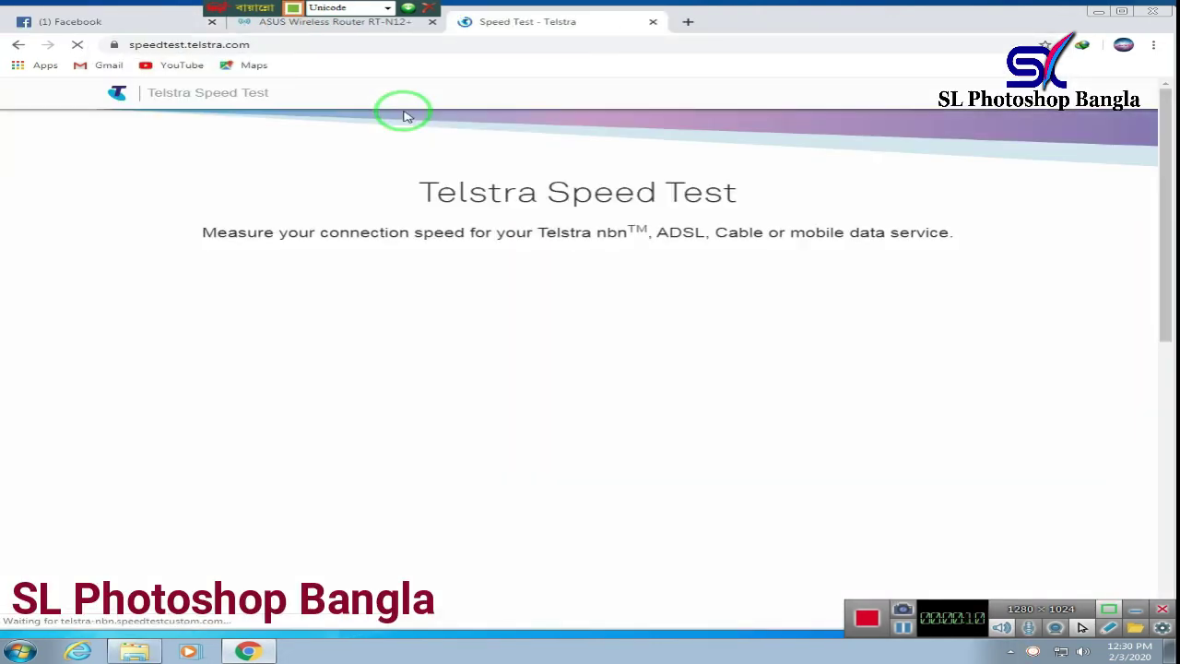
# Step: Start a new speed test run on the Telstra Speed Test page
pyautogui.click(564, 407)
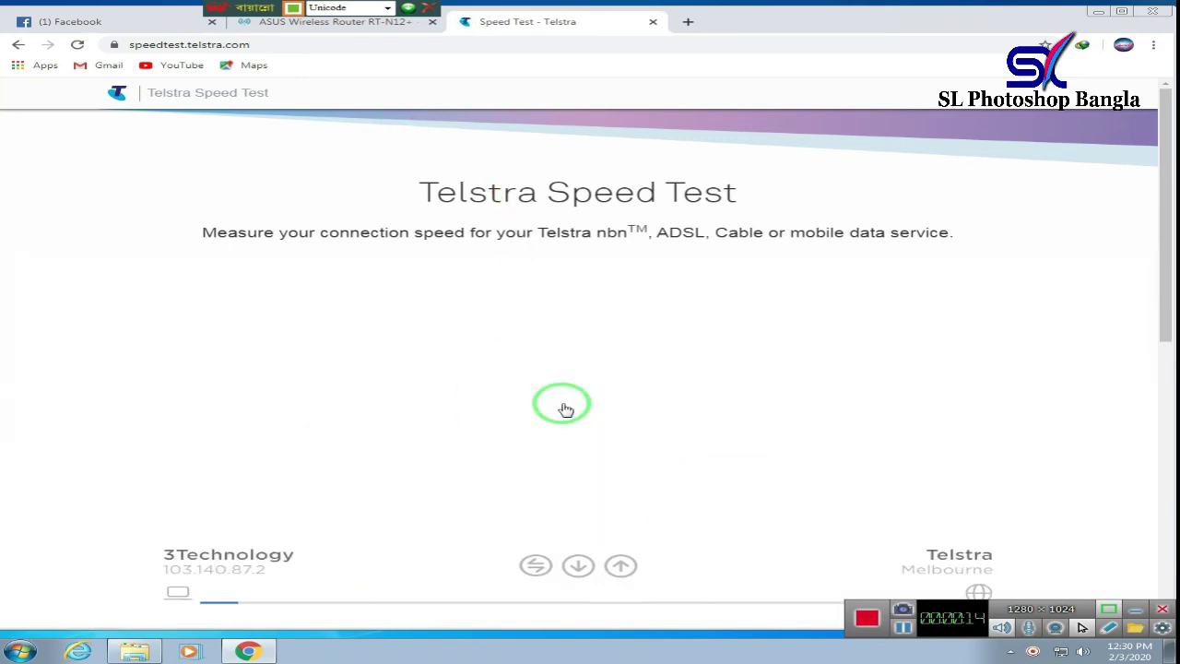